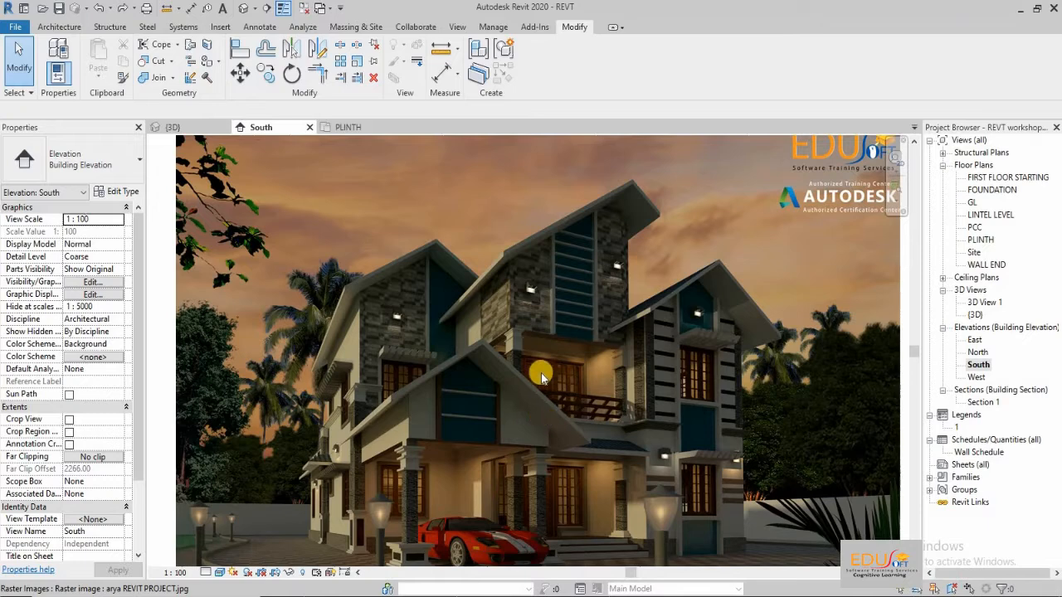
scroll(477, 315, "up", 5)
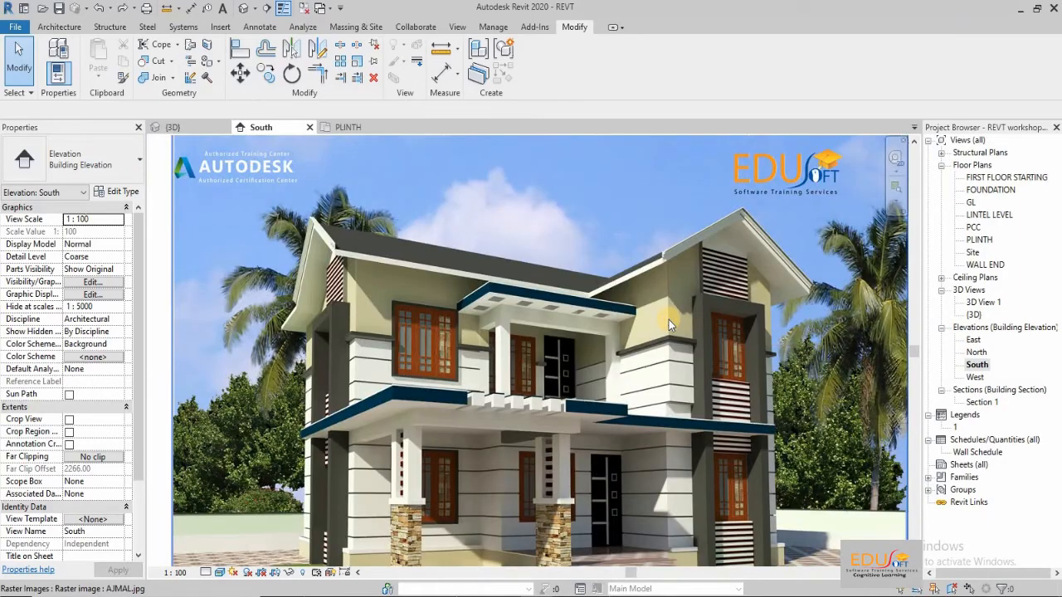
scroll(668, 320, "up", 5)
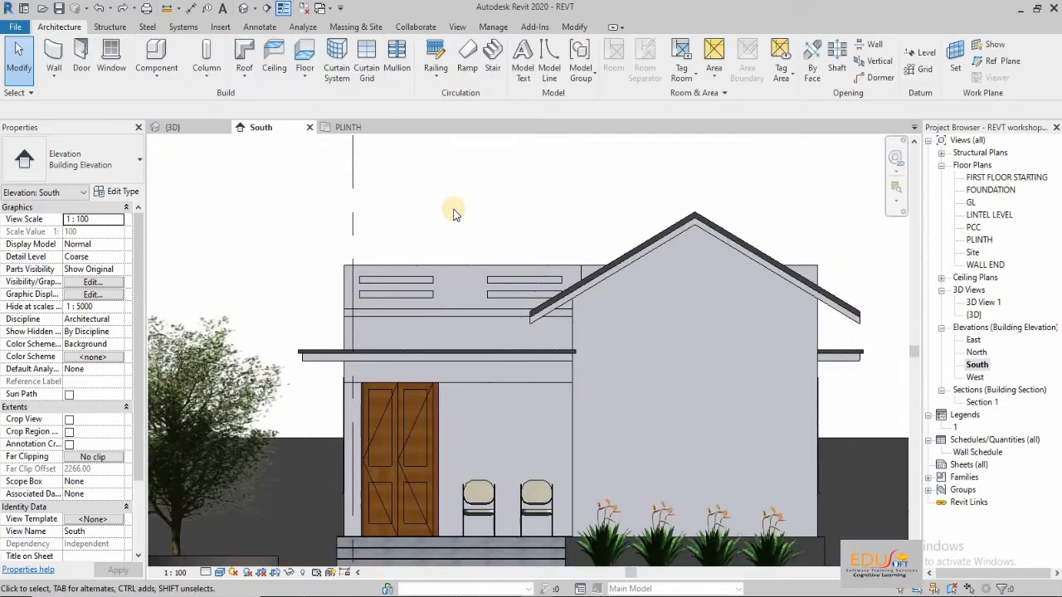
- Try painting the entire gabled front wall face with the Parking Stripe material
left_click(575, 28)
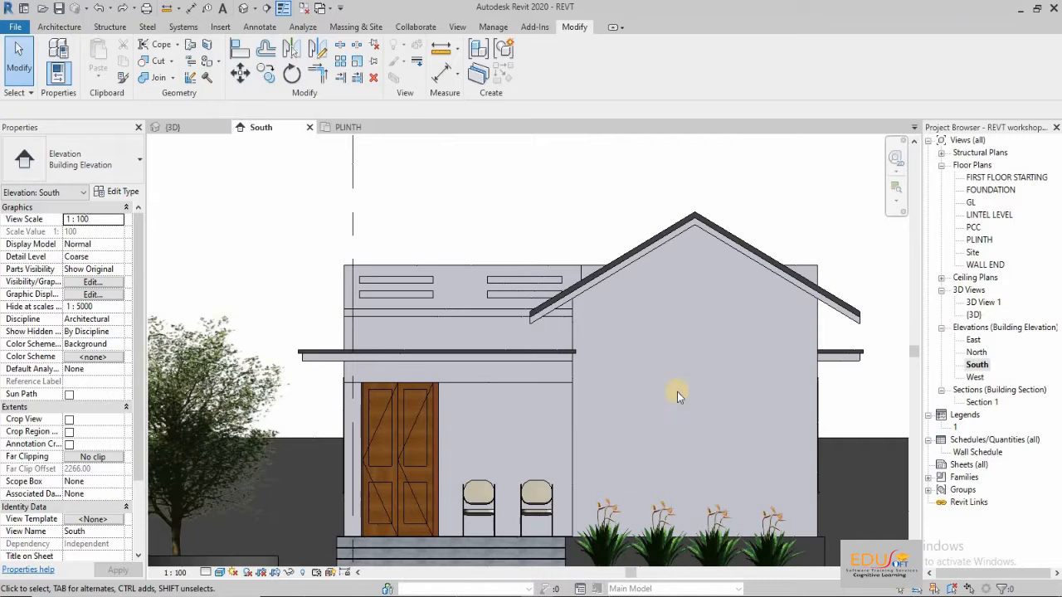
left_click(214, 62)
scroll(112, 207, "up", 10)
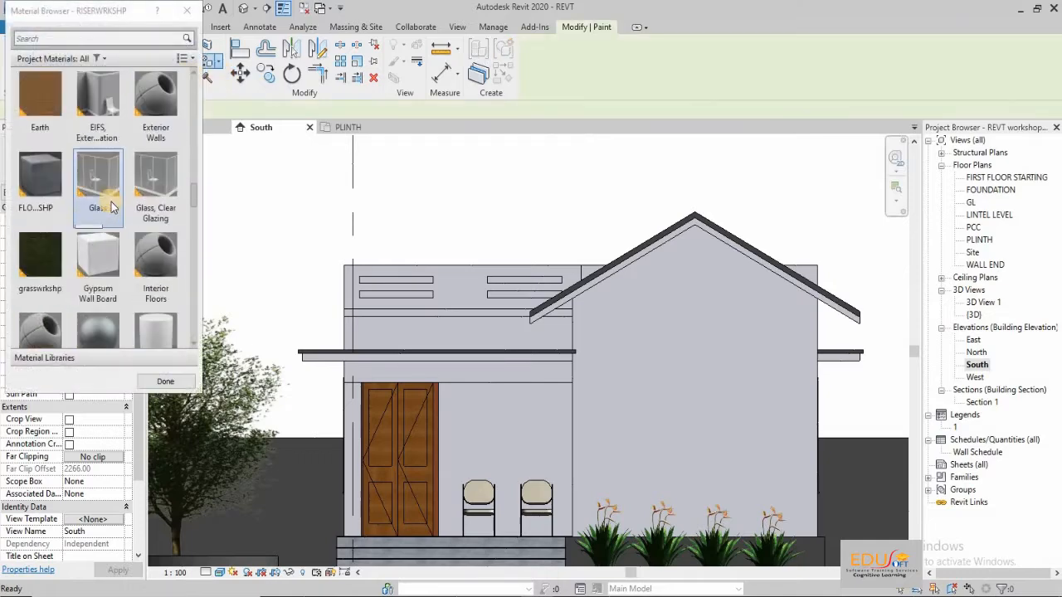
scroll(112, 208, "down", 8)
left_click(41, 176)
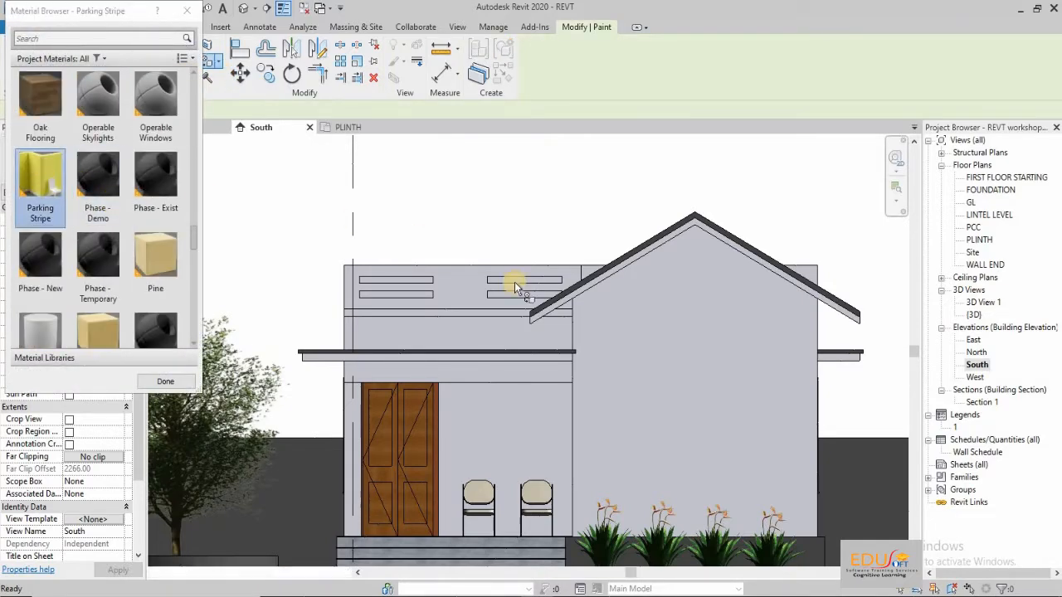
left_click(605, 445)
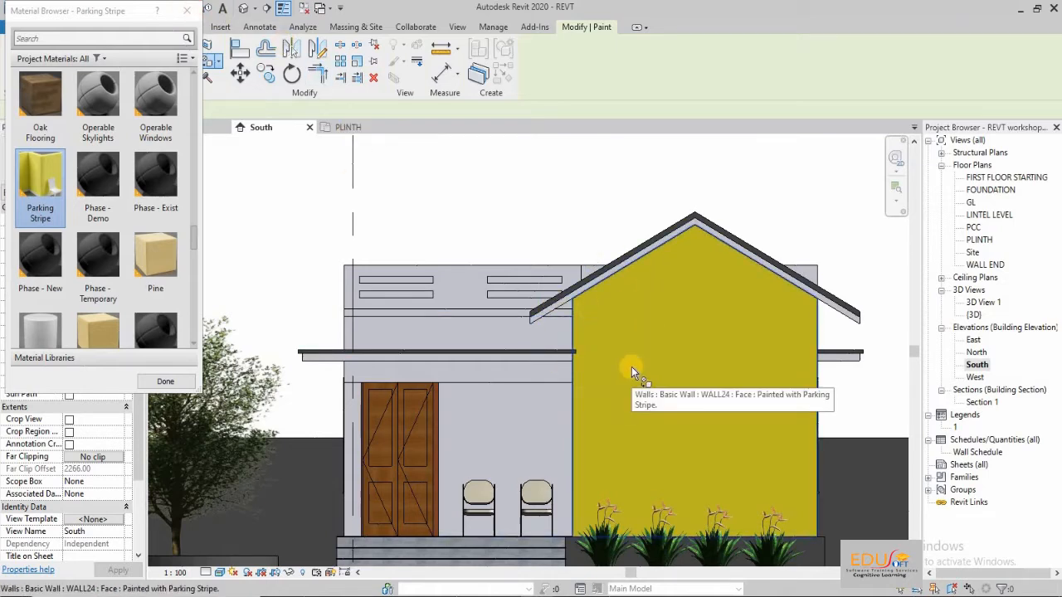
key("ctrl+z")
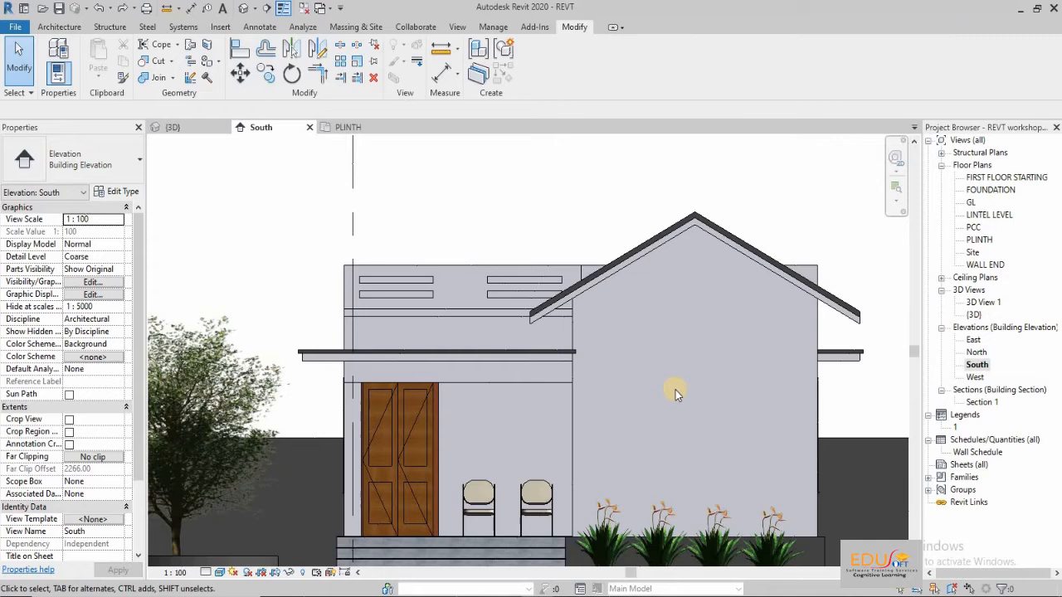
- Split the gabled front wall's face into two regions with a vertical line from the wall base to the roof peak
left_click(206, 50)
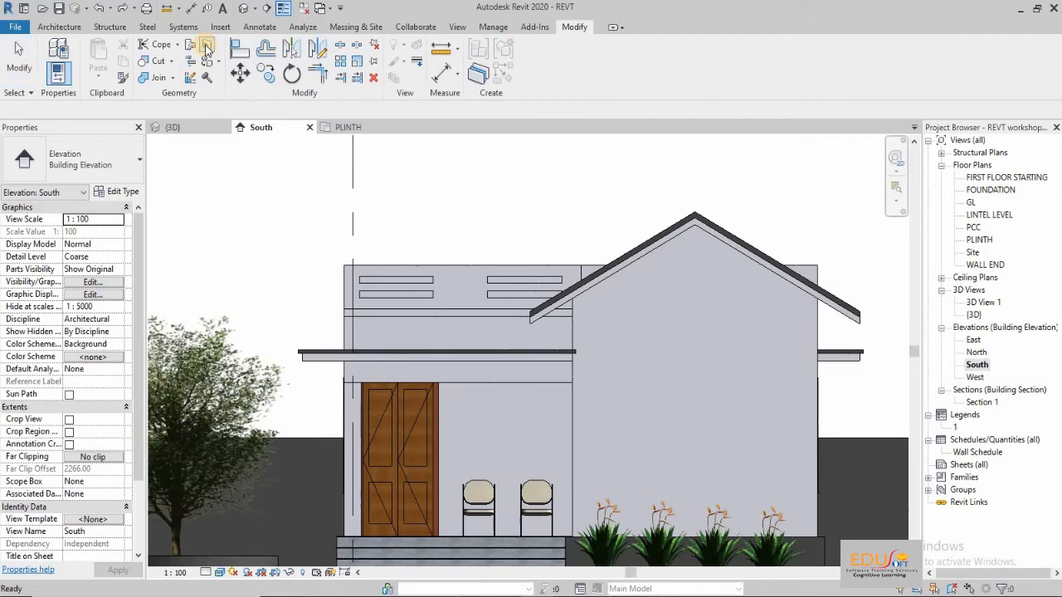
left_click(207, 50)
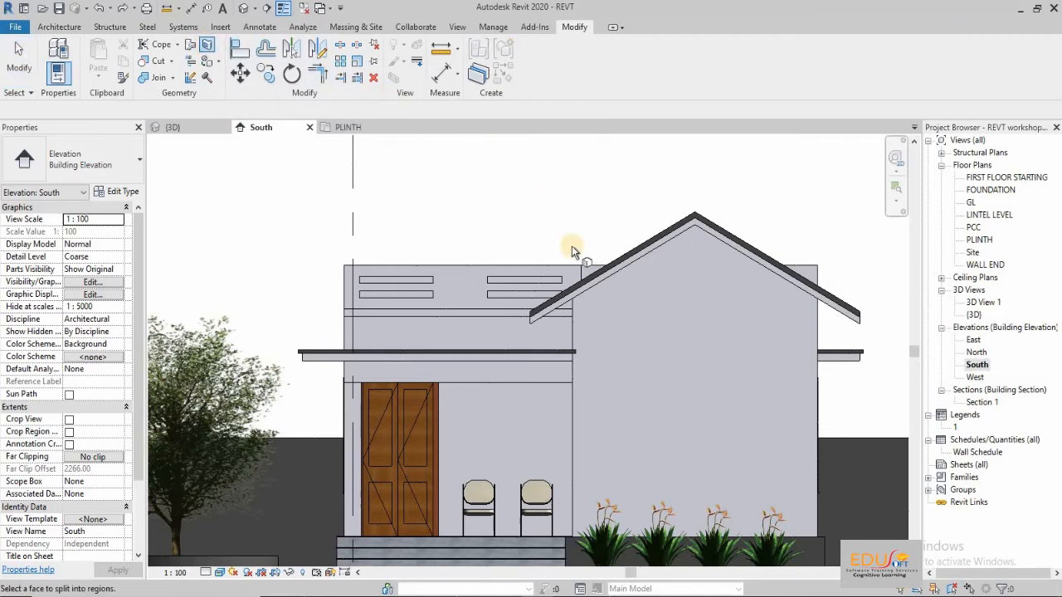
left_click(648, 536)
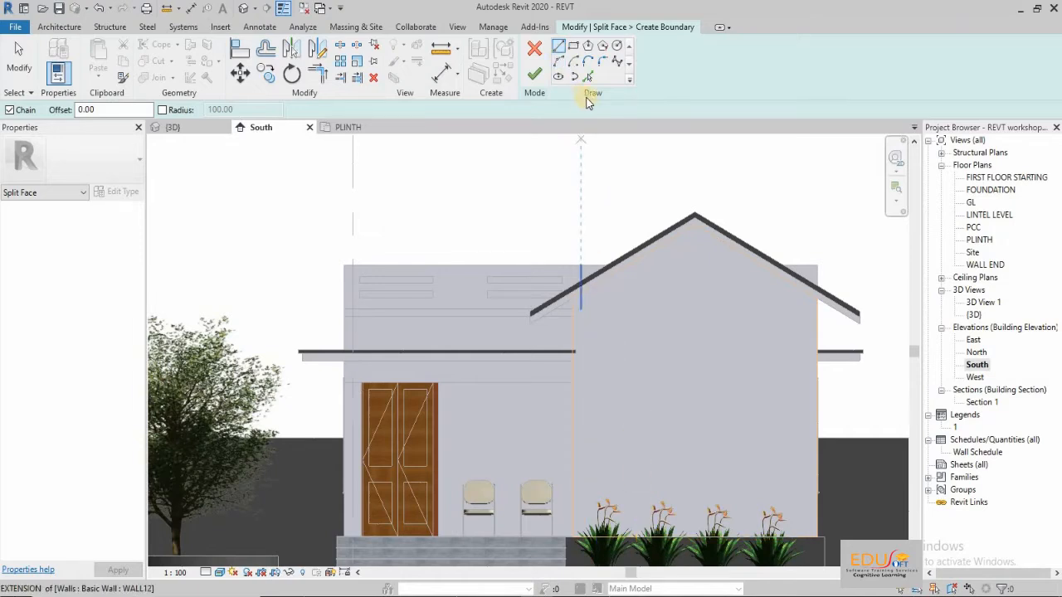
left_click(559, 46)
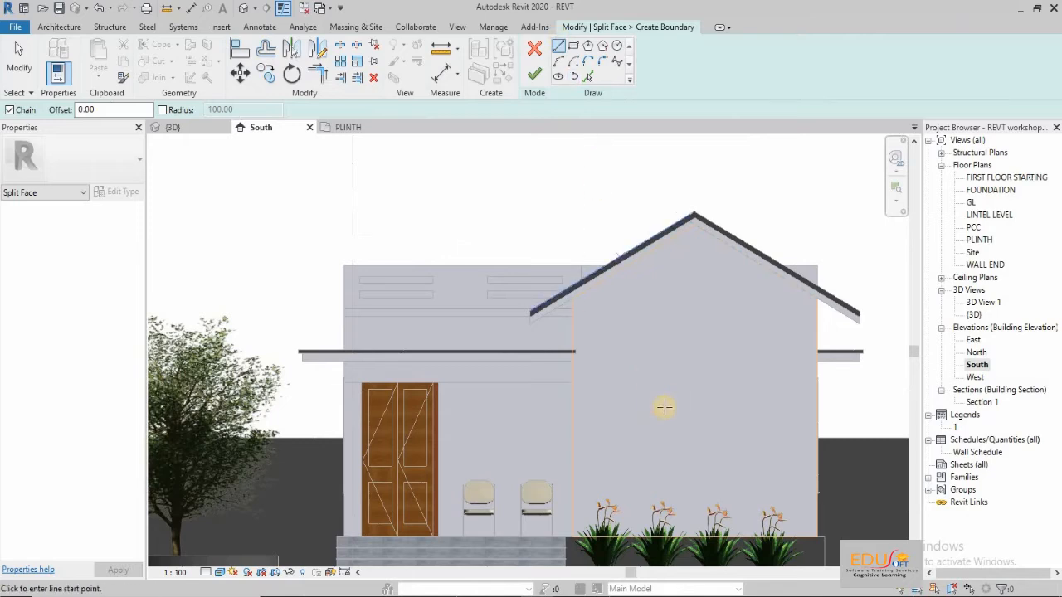
left_click(698, 536)
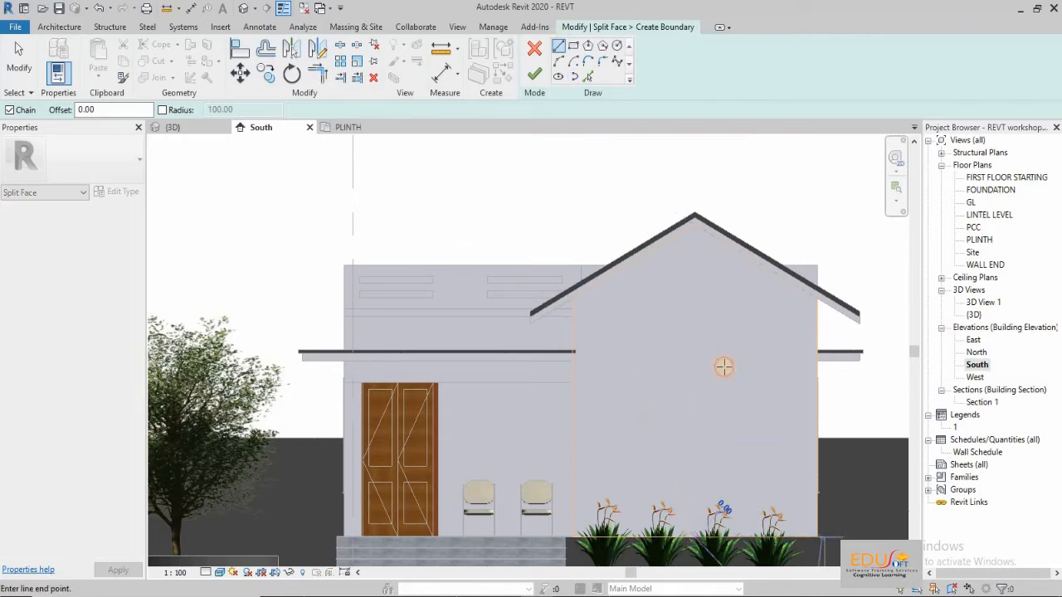
left_click(694, 224)
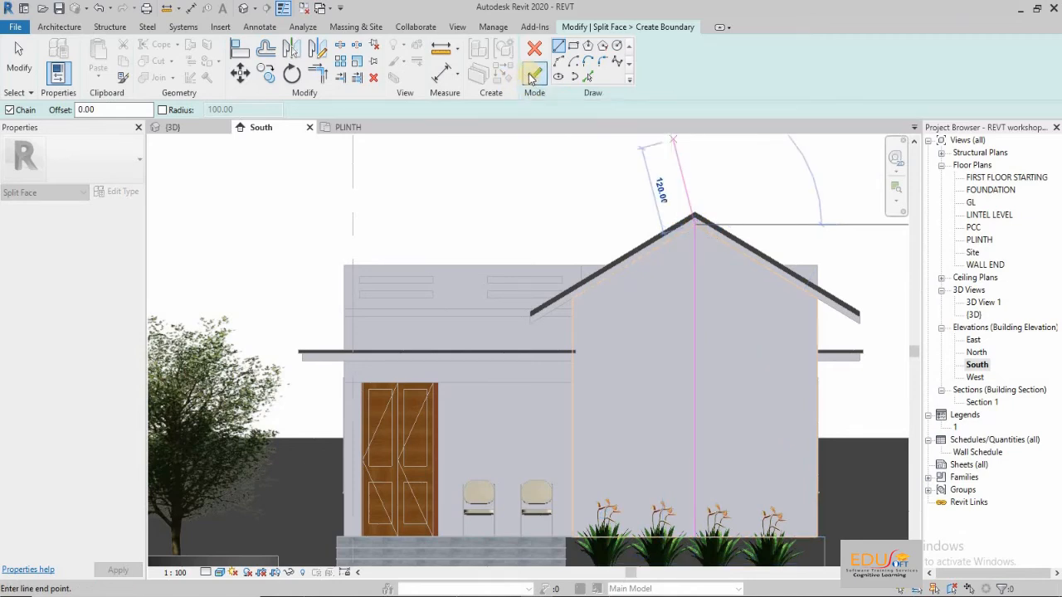
left_click(534, 75)
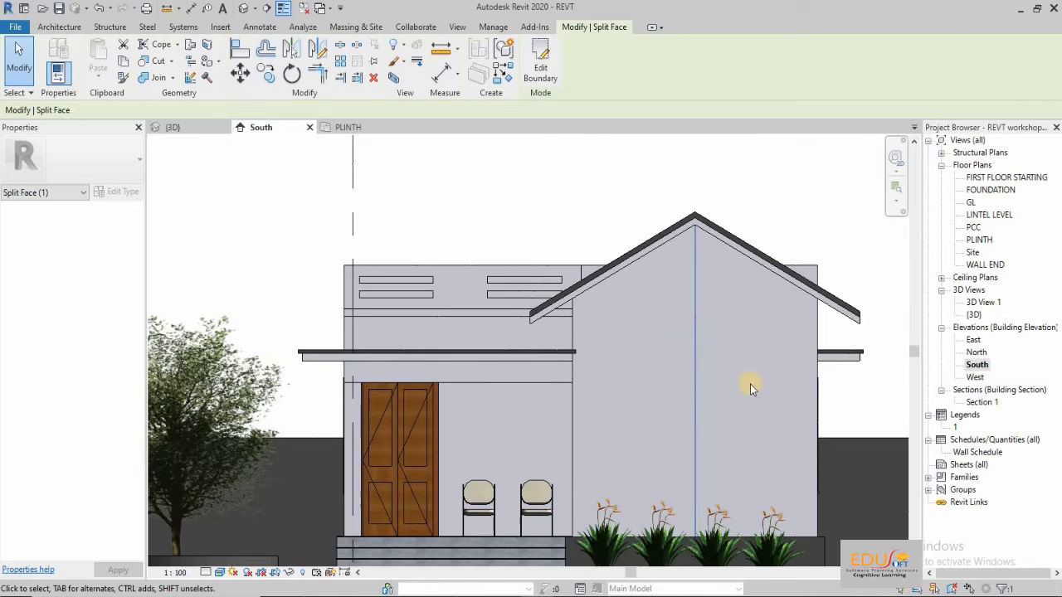
- Paint the left region of the split gabled wall face with the Brick, Common material
left_click(218, 62)
left_click(225, 84)
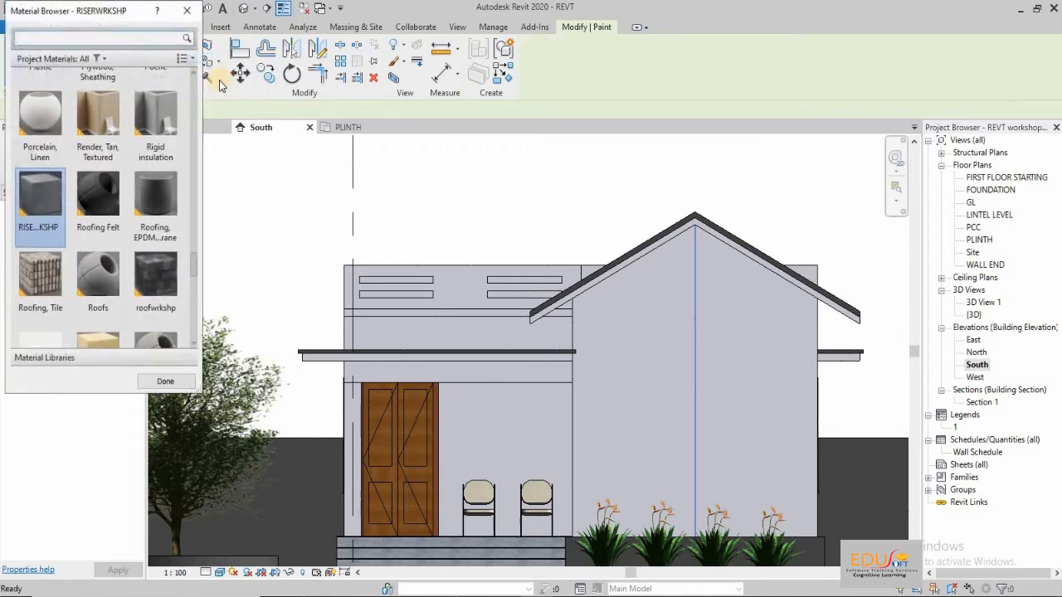
scroll(108, 191, "down", 3)
scroll(112, 190, "up", 8)
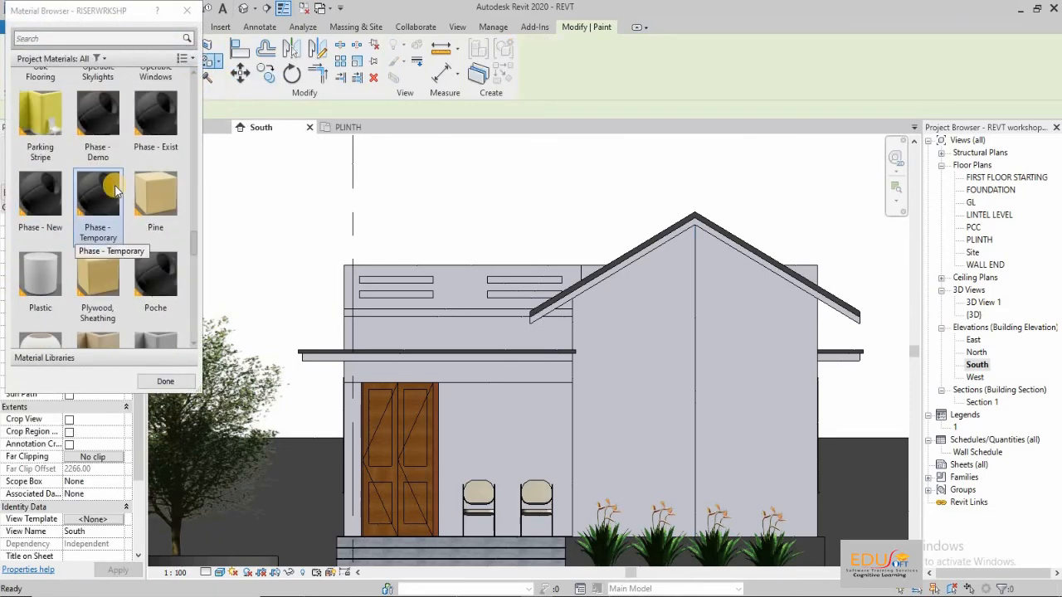
scroll(116, 189, "up", 10)
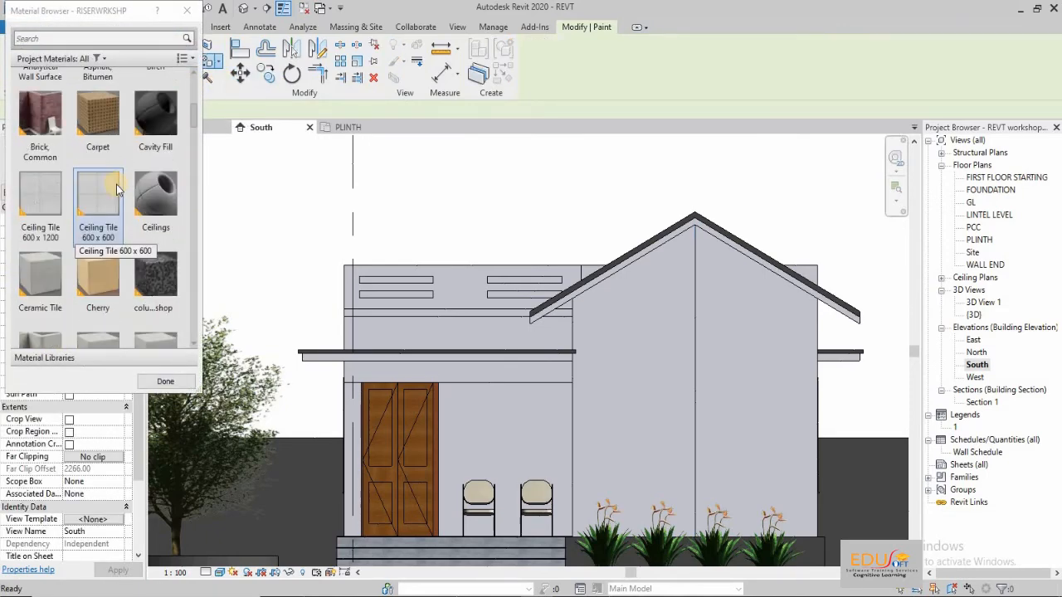
left_click(39, 115)
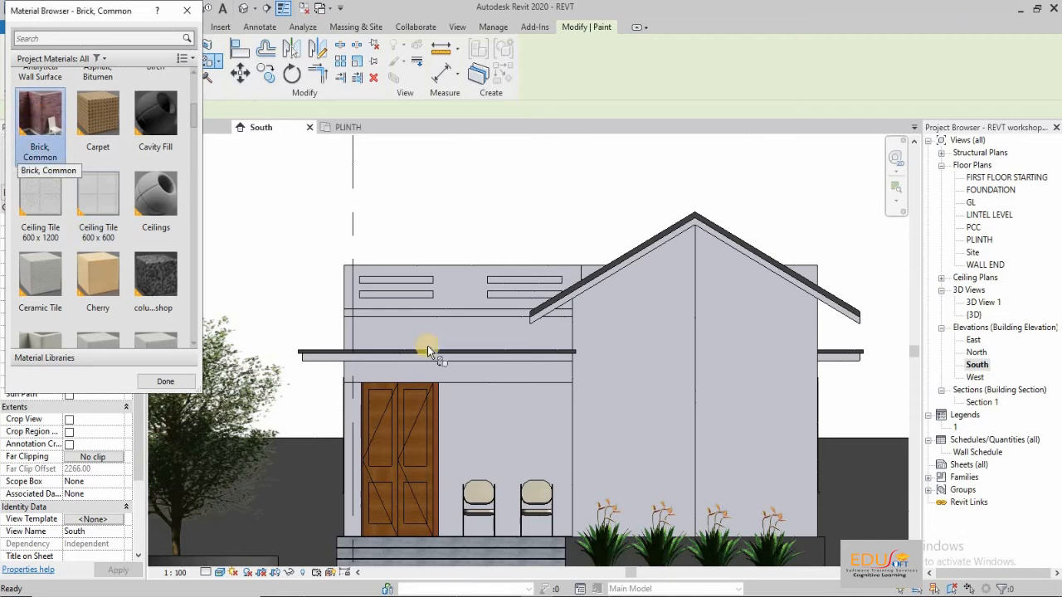
left_click(619, 373)
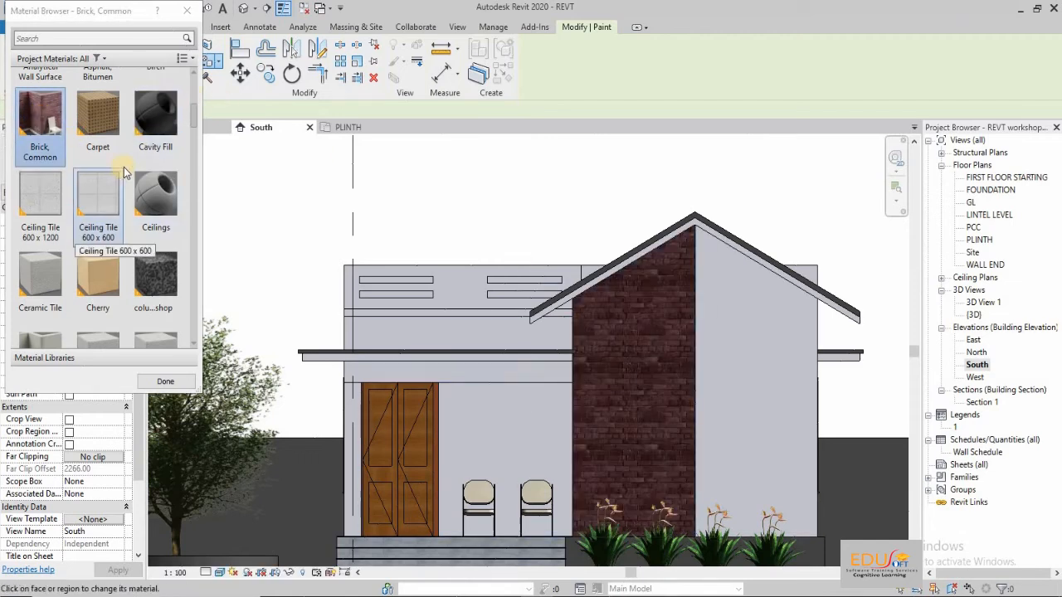
- Paint the right region of the split gabled wall face with the columnwrkshop material and finish painting
scroll(124, 167, "up", 5)
scroll(124, 165, "down", 3)
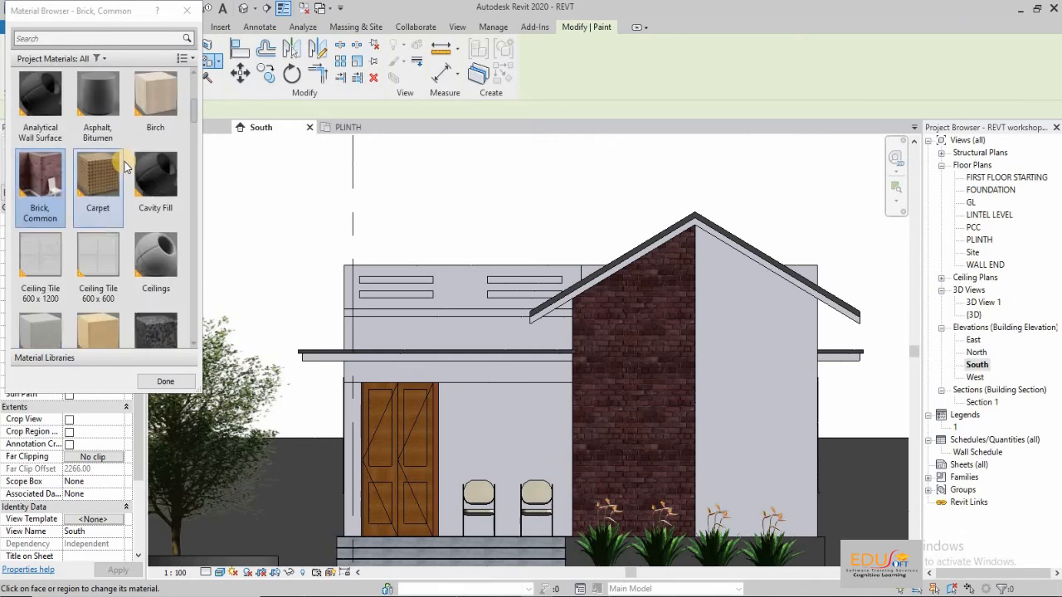
scroll(125, 162, "down", 3)
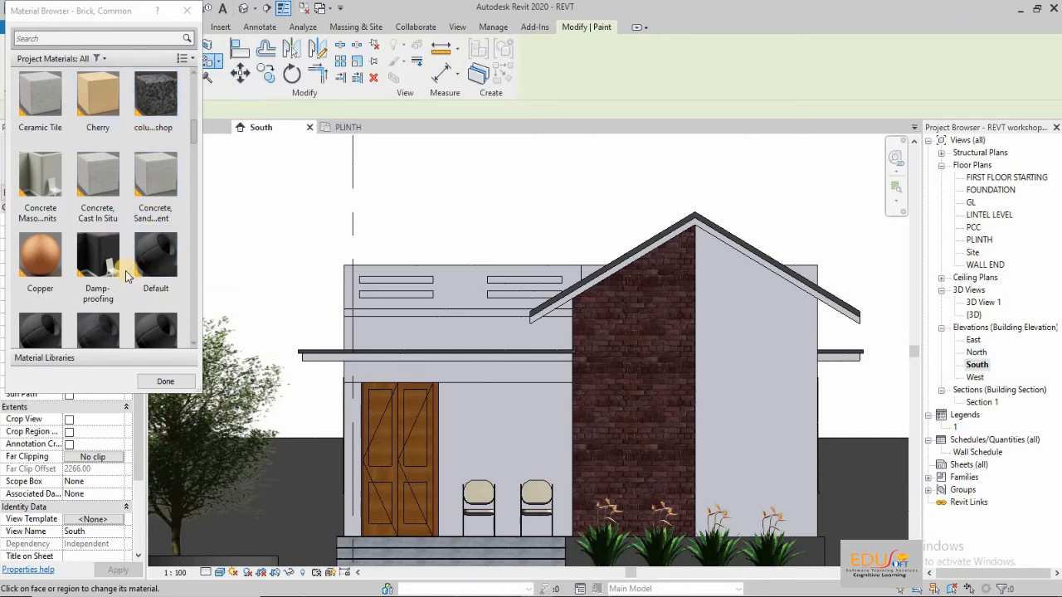
scroll(126, 277, "down", 3)
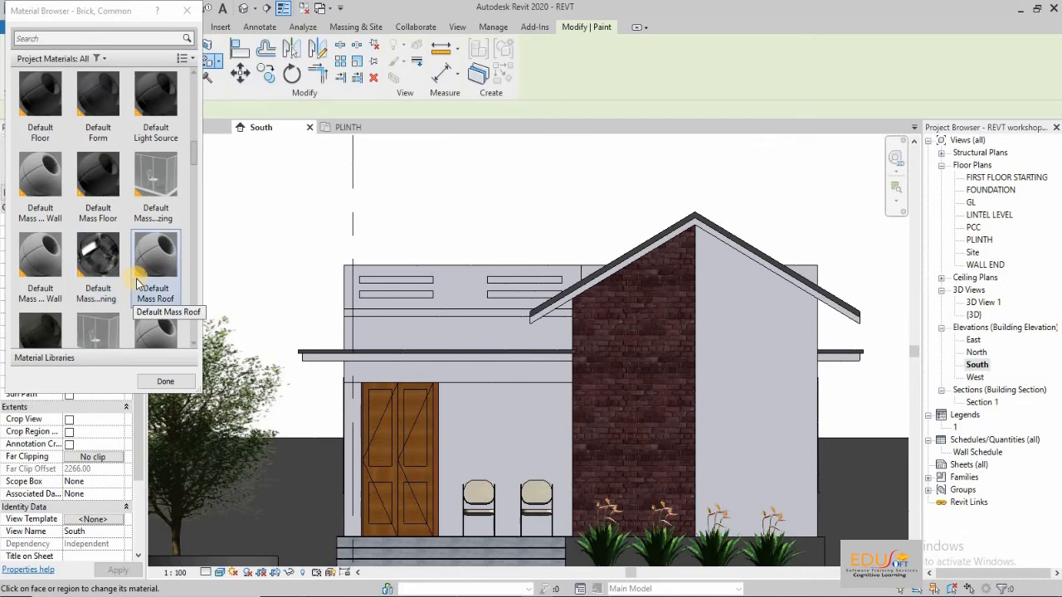
scroll(139, 281, "up", 5)
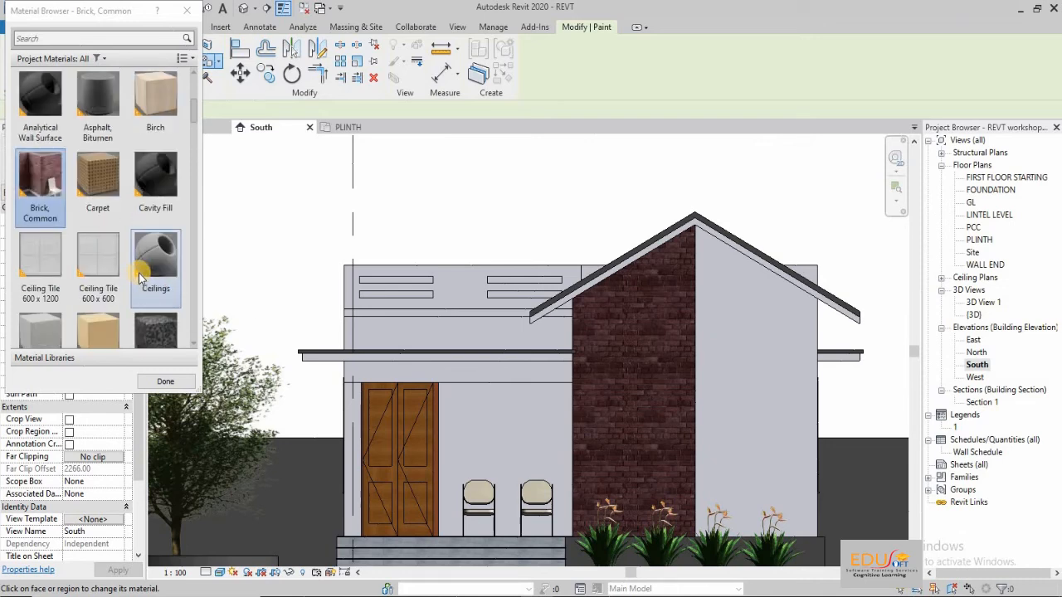
scroll(140, 278, "down", 1)
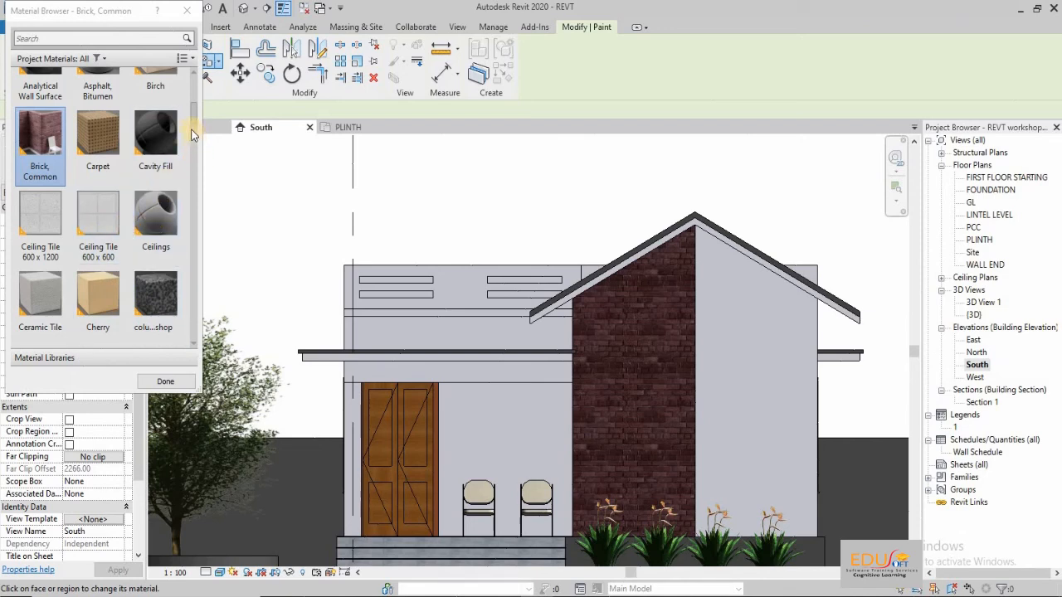
left_click_drag(192, 122, 193, 141)
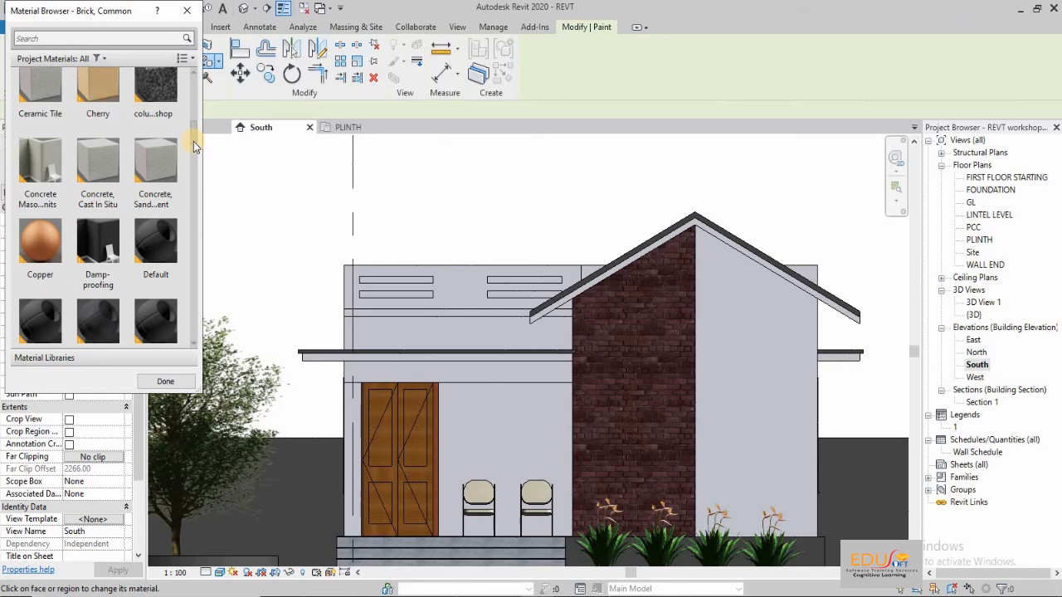
scroll(194, 145, "up", 1)
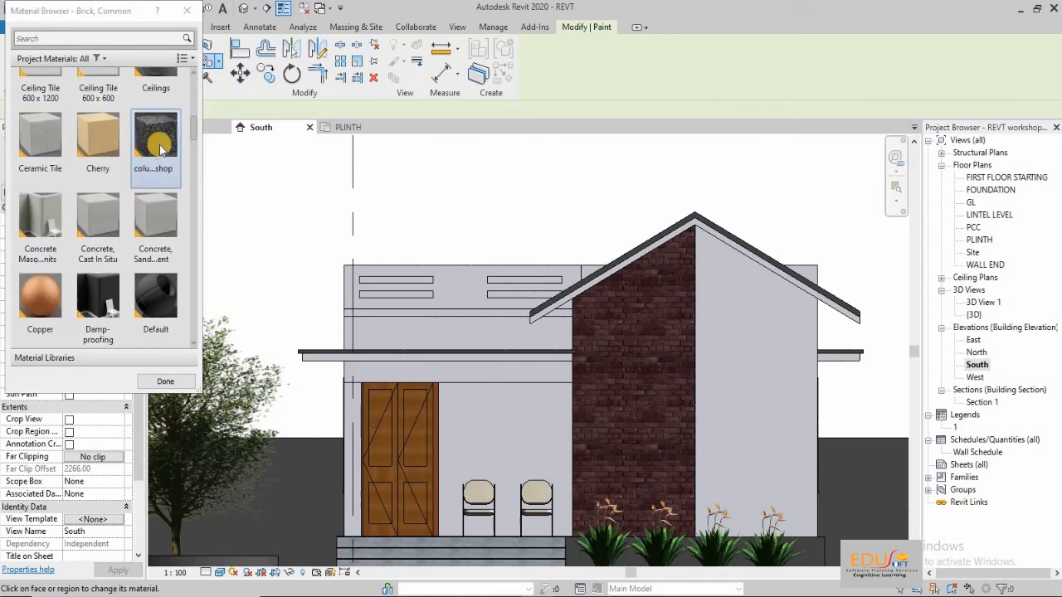
left_click(162, 149)
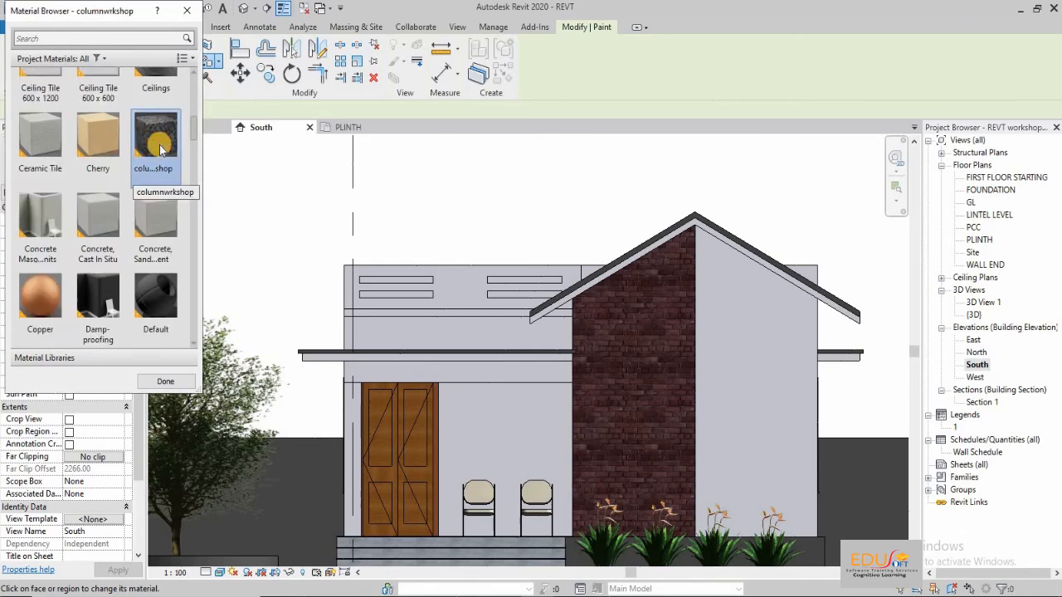
left_click(737, 337)
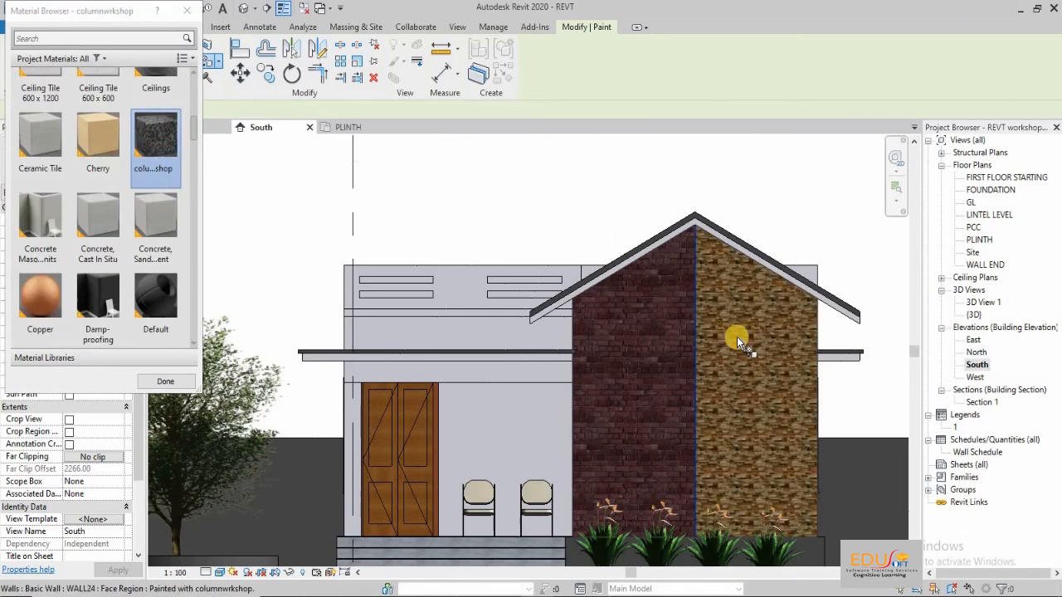
left_click(165, 381)
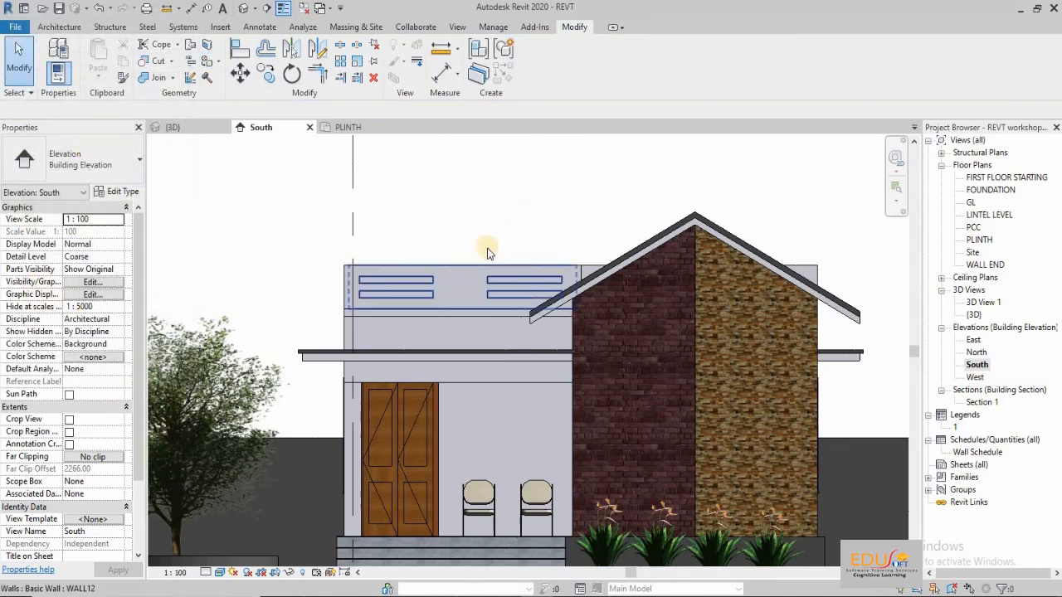